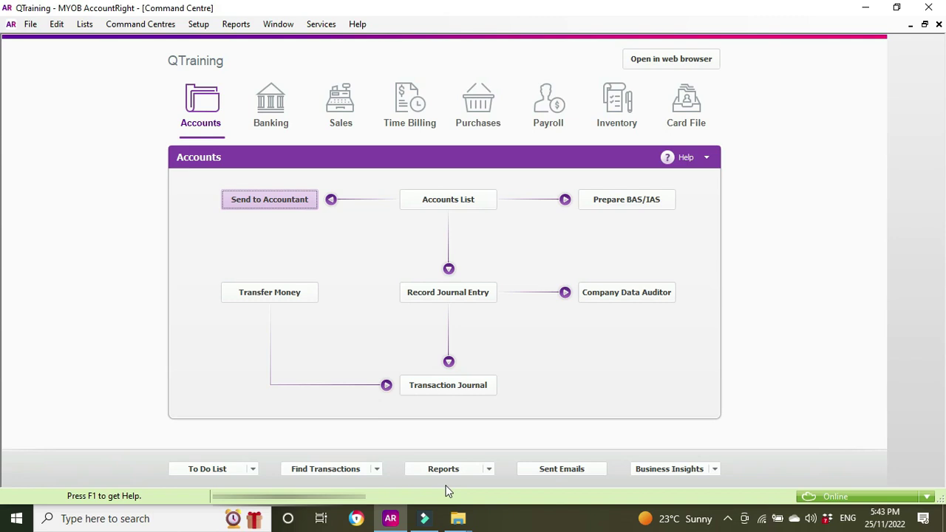
- Switch the Command Centre from Accounts to the Purchases command centre
{"action": "left_click", "coordinate": [485, 108]}
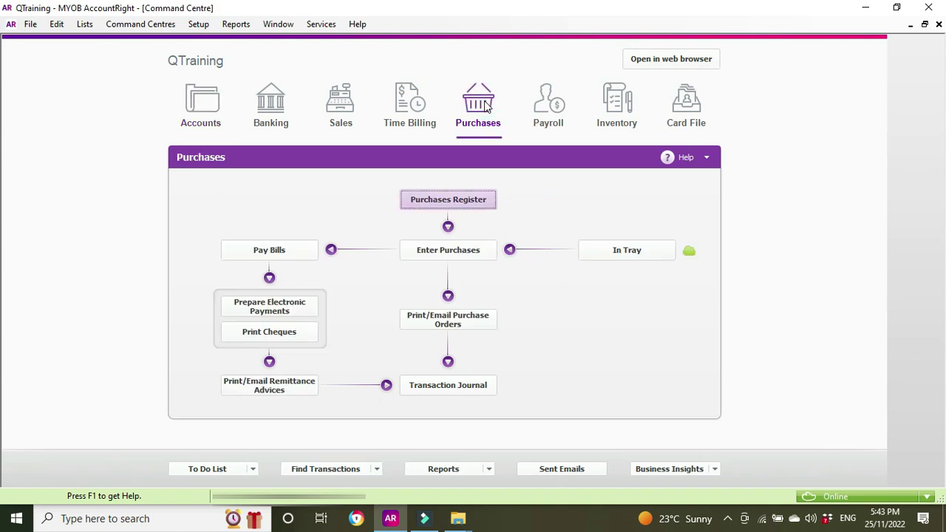
- Open the Crazy Domains bill from the Purchases Register and start a $20.99 payment for purchase 00000001
{"action": "left_click", "coordinate": [474, 209]}
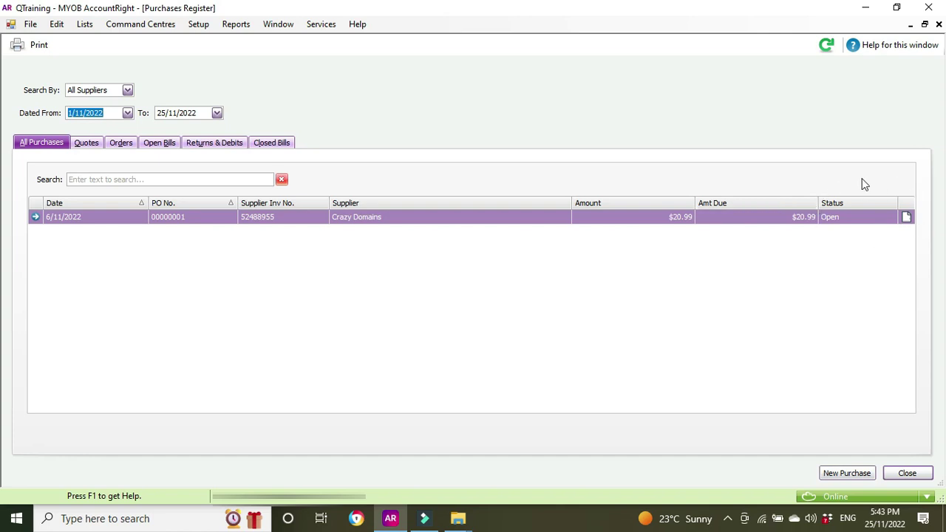
{"action": "left_click", "coordinate": [34, 218]}
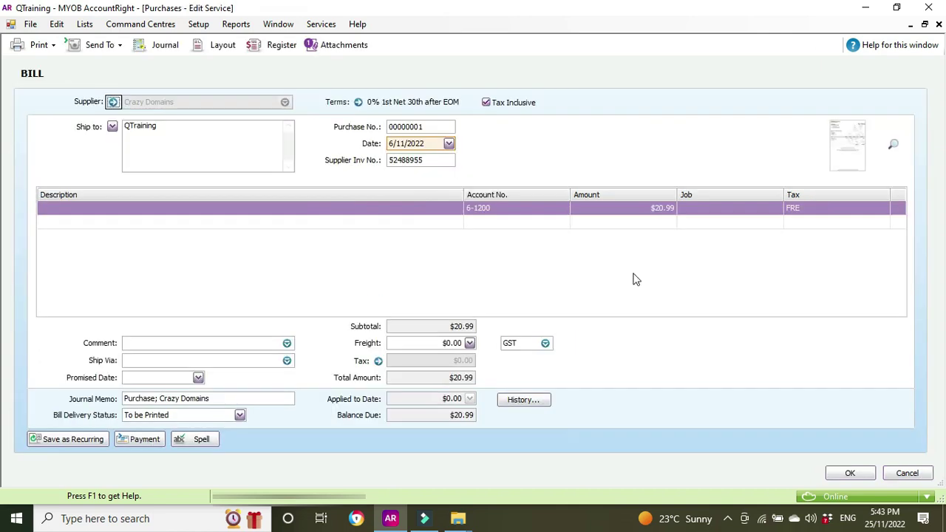
{"action": "left_click", "coordinate": [154, 443]}
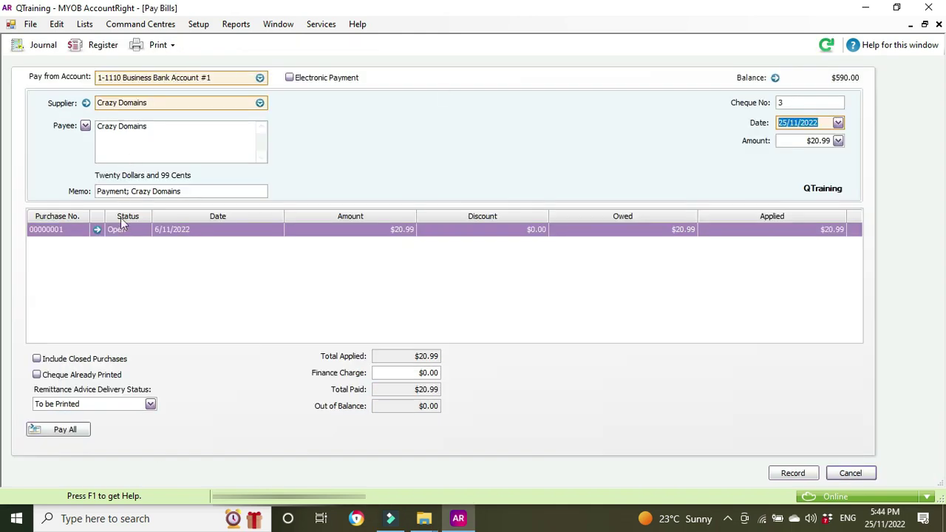
- Record the $20.99 payment to Crazy Domains, then close the bill and the Purchases Register
{"action": "left_click", "coordinate": [831, 234]}
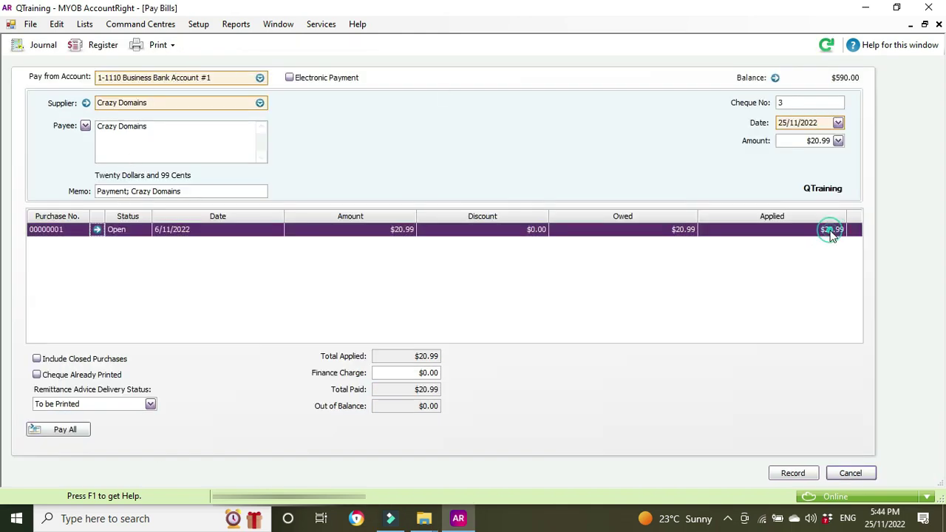
{"action": "key", "text": "Tab"}
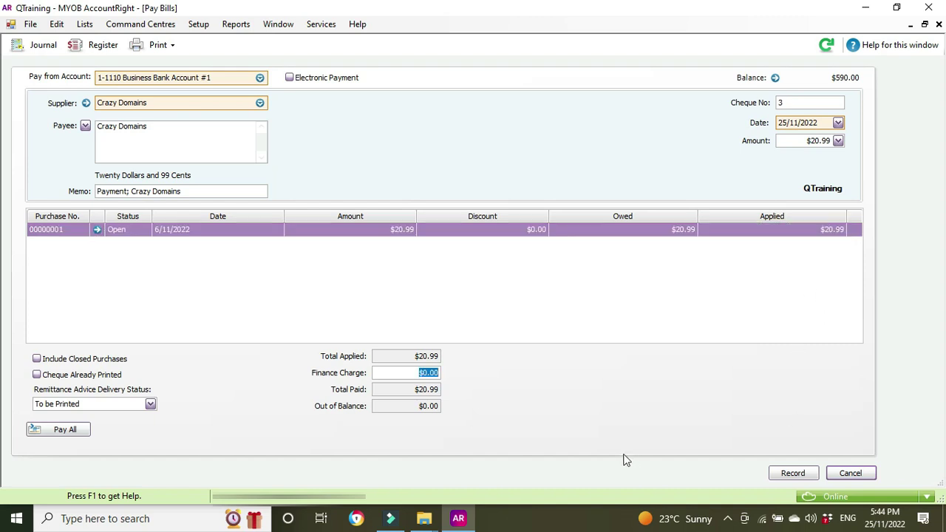
{"action": "left_click", "coordinate": [806, 474]}
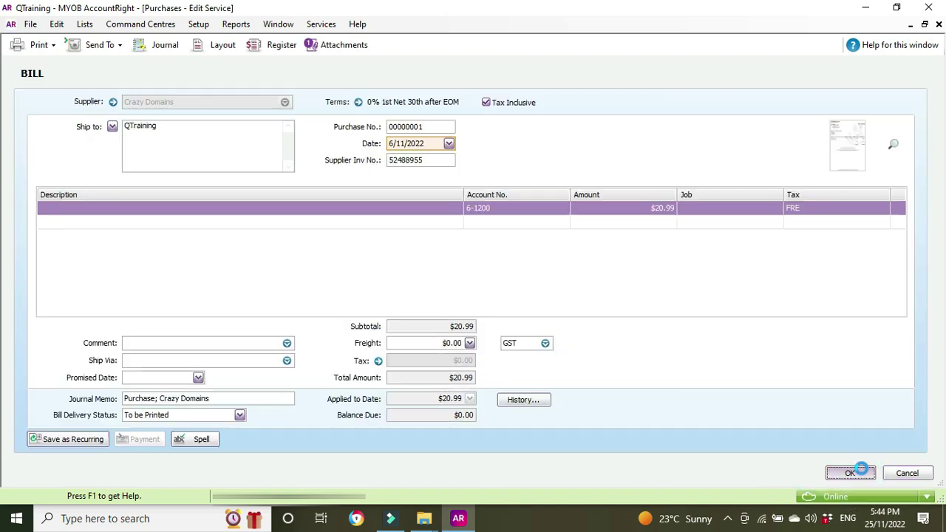
{"action": "left_click", "coordinate": [850, 473]}
{"action": "key", "text": "Escape"}
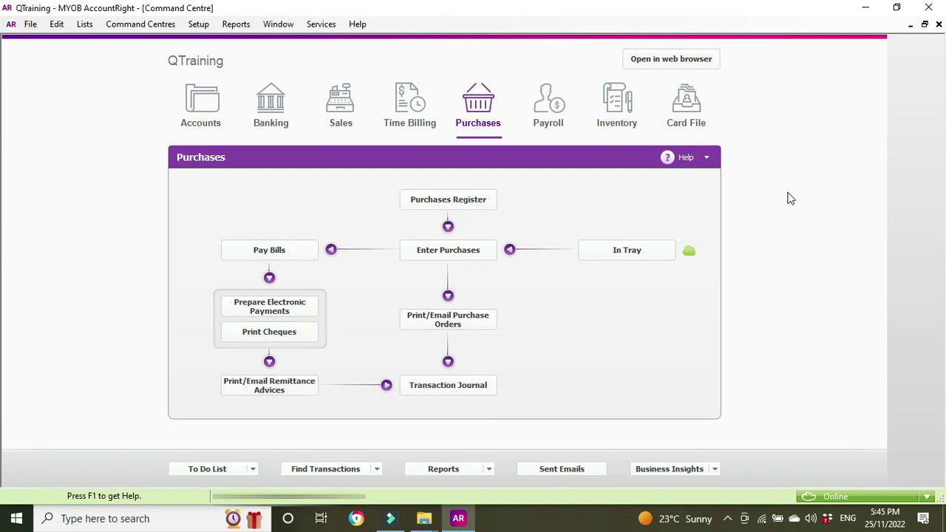
{"action": "left_click", "coordinate": [315, 470]}
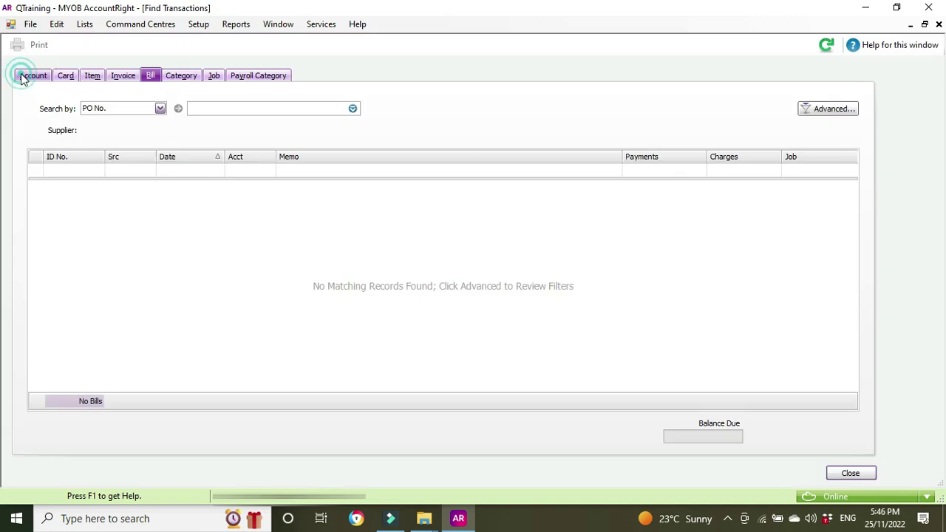
{"action": "left_click", "coordinate": [22, 75]}
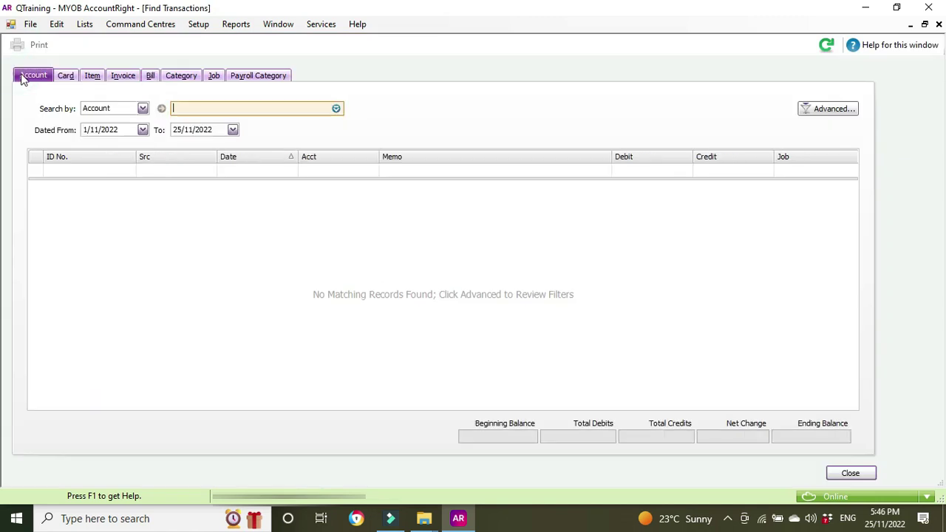
{"action": "left_click", "coordinate": [843, 109]}
{"action": "left_click", "coordinate": [429, 194]}
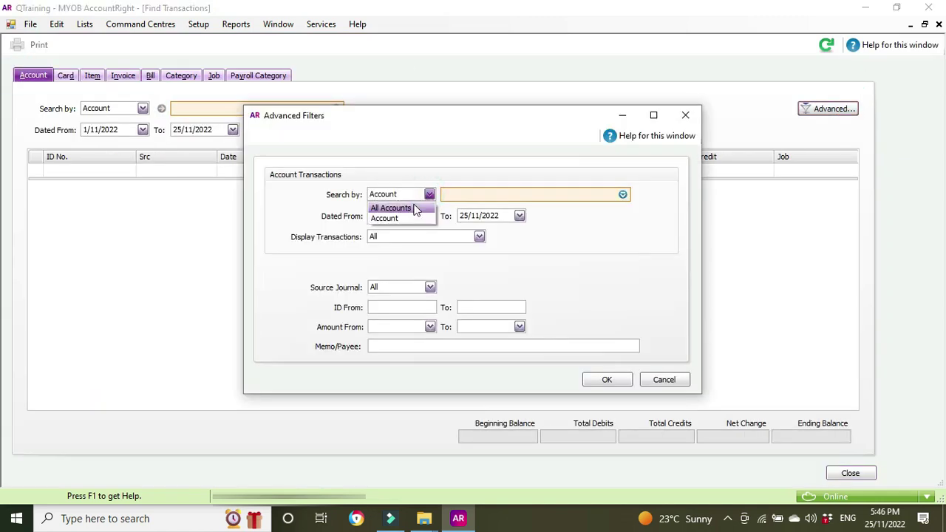
{"action": "left_click", "coordinate": [418, 208]}
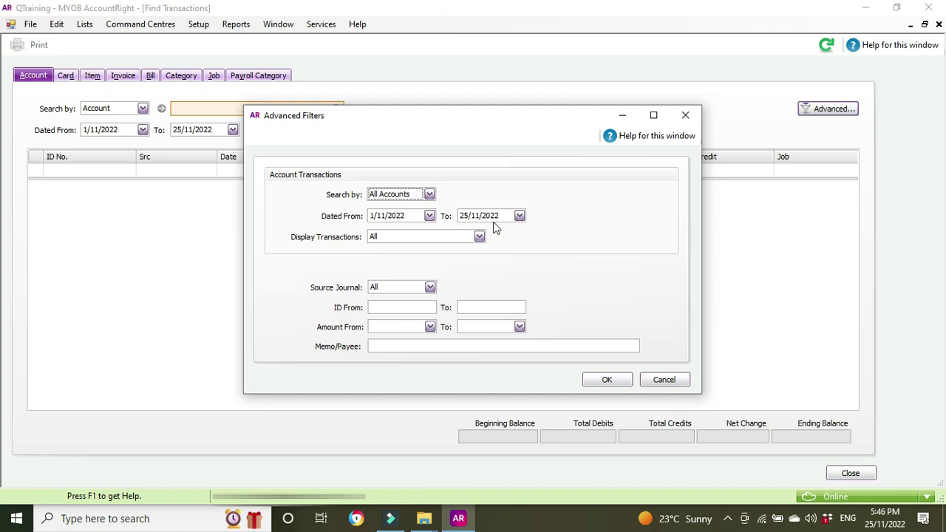
{"action": "left_click", "coordinate": [395, 325]}
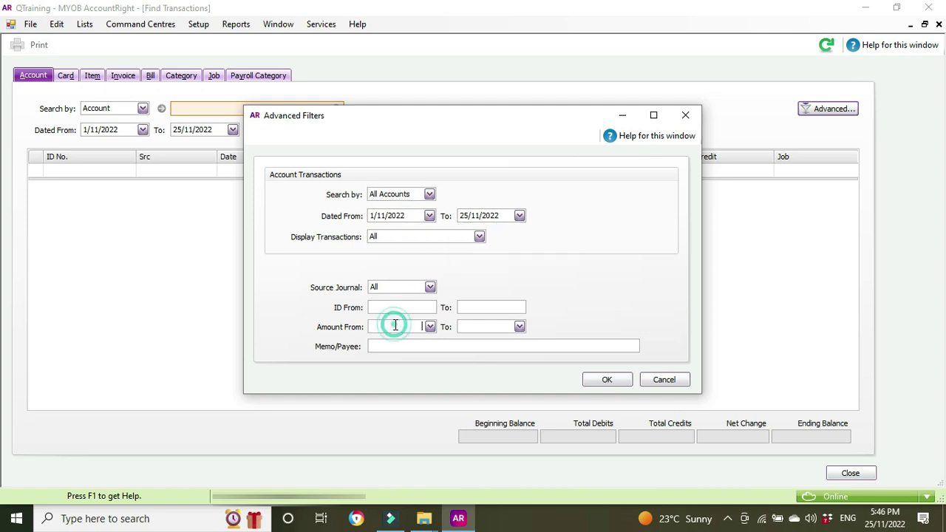
{"action": "type", "text": "20.99"}
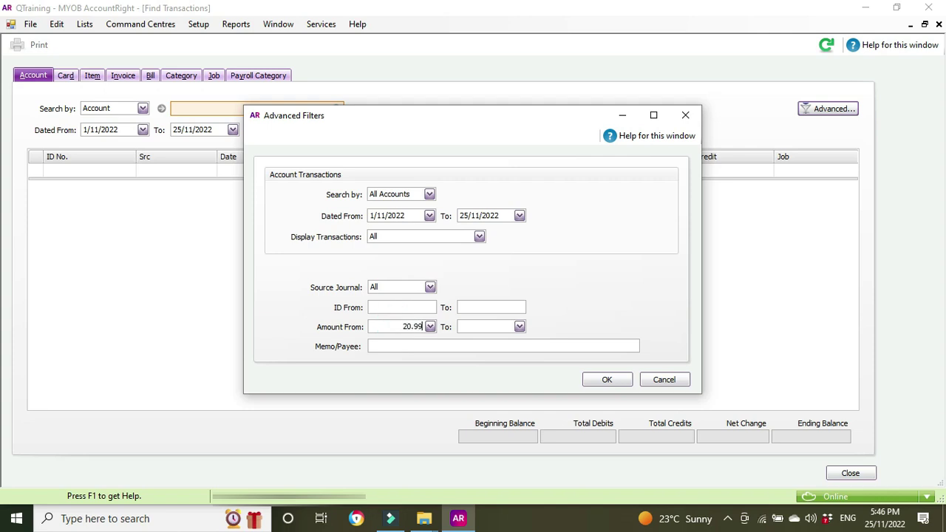
{"action": "key", "text": "Tab"}
{"action": "type", "text": "20.99"}
{"action": "key", "text": "Tab"}
{"action": "left_click", "coordinate": [607, 380]}
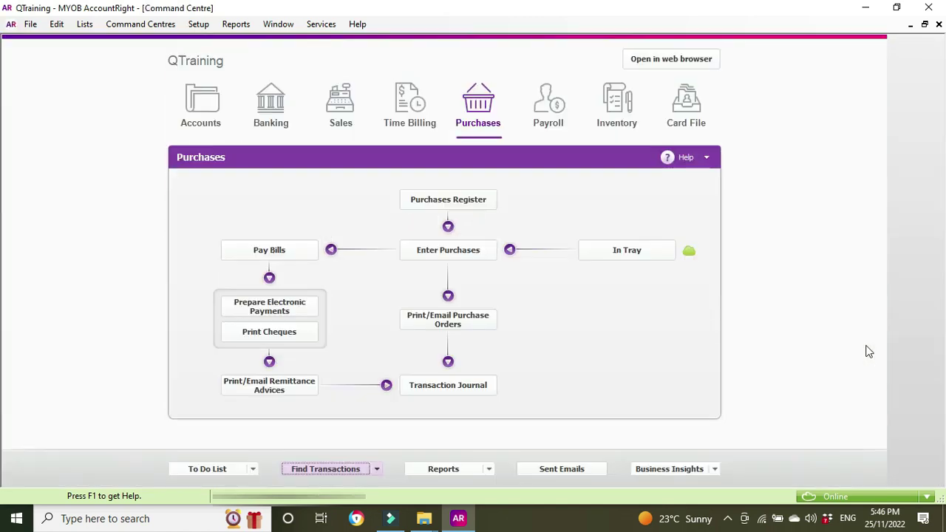
- Open the Crazy Domains bill from the Purchases Register, showing it Closed with $0.00 due
{"action": "left_click", "coordinate": [449, 198]}
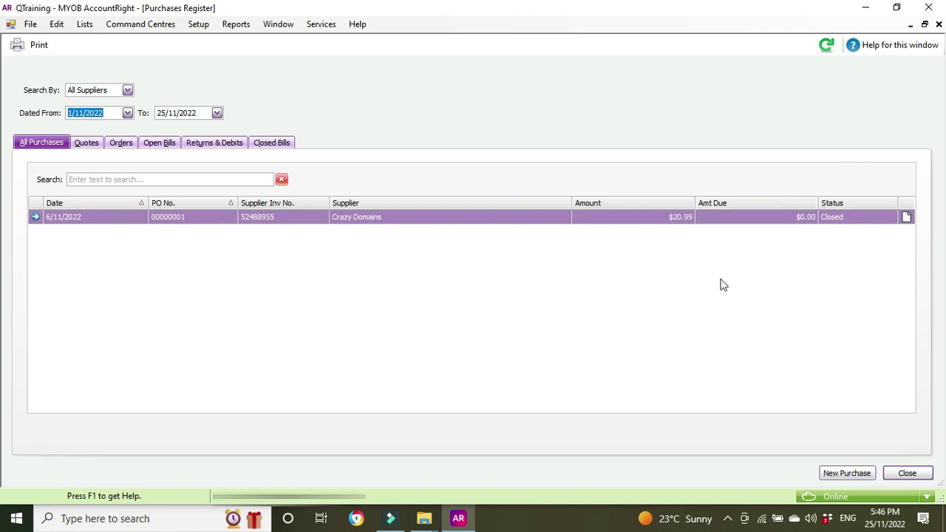
{"action": "left_click", "coordinate": [35, 219]}
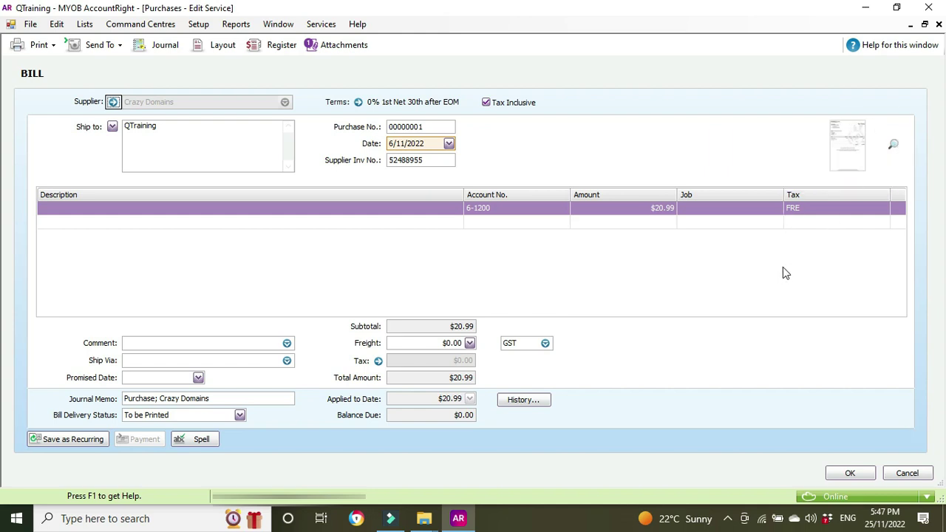
{"action": "mouse_move", "coordinate": [462, 399]}
- Open payment 3 of $20.99 to Crazy Domains from the bill's History
{"action": "left_click", "coordinate": [523, 400]}
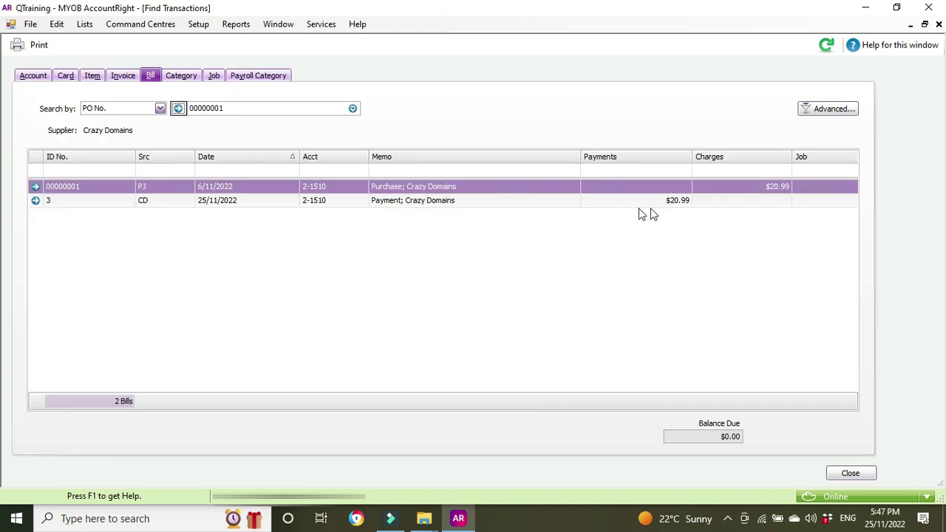
{"action": "left_click", "coordinate": [582, 204]}
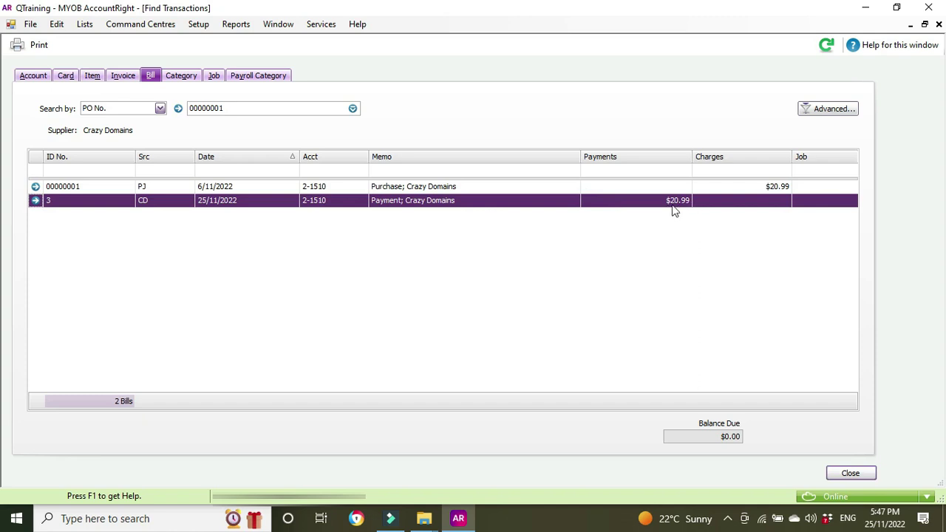
{"action": "left_click", "coordinate": [35, 201]}
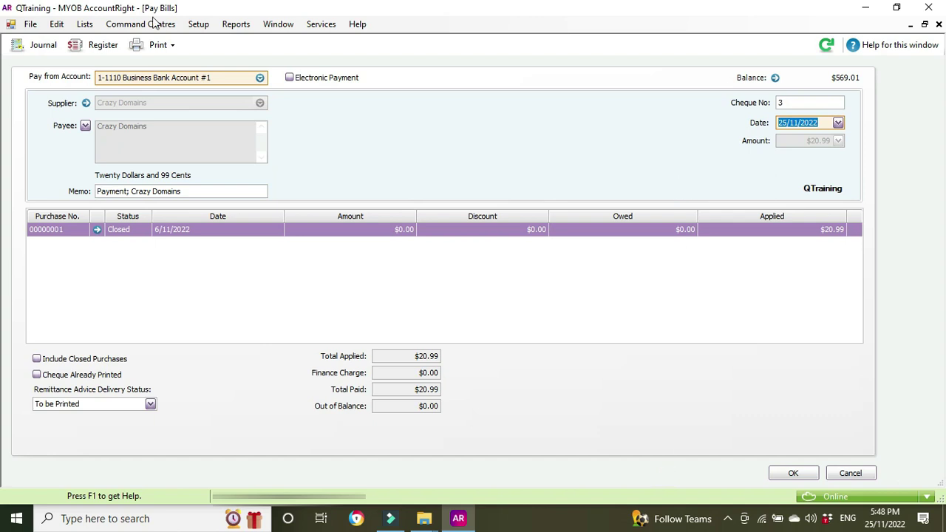
- Delete payment 3 via Edit > Delete Payment, then close the reopened Crazy Domains bill
{"action": "left_click", "coordinate": [59, 26]}
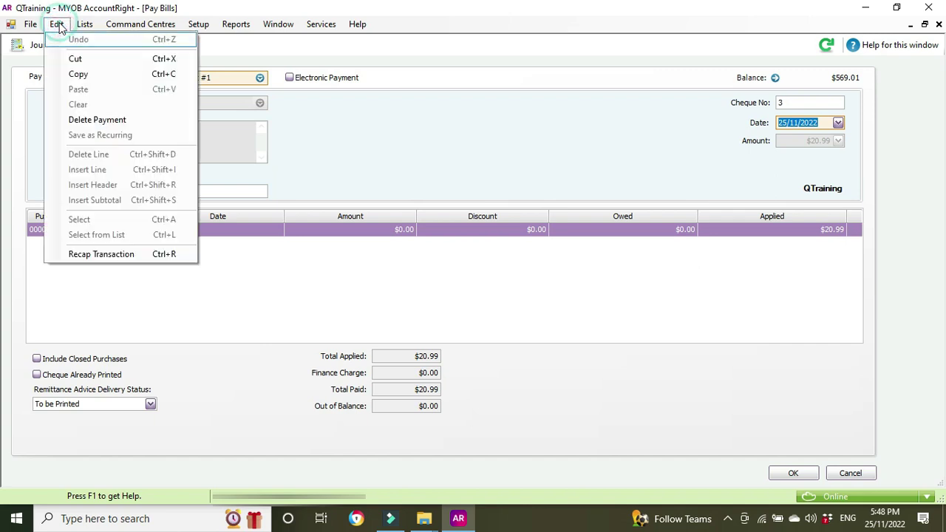
{"action": "left_click", "coordinate": [113, 121]}
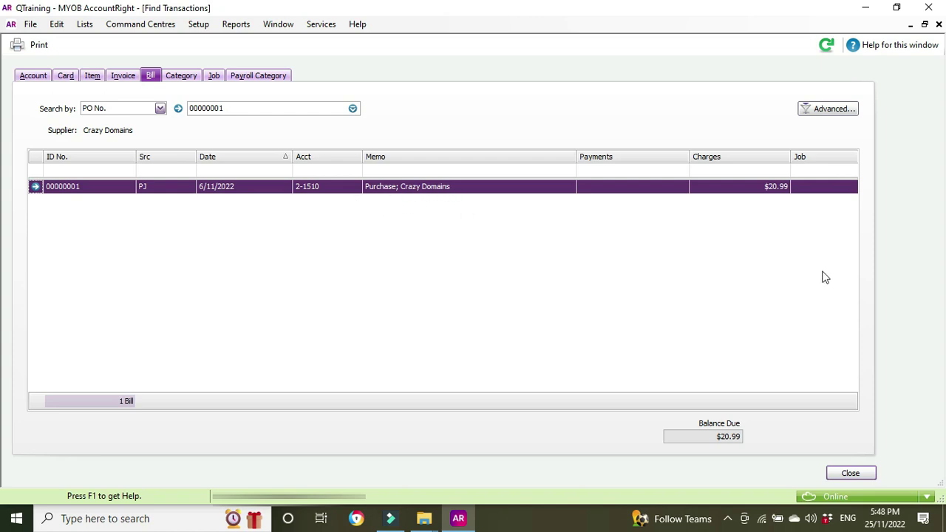
{"action": "key", "text": "Return"}
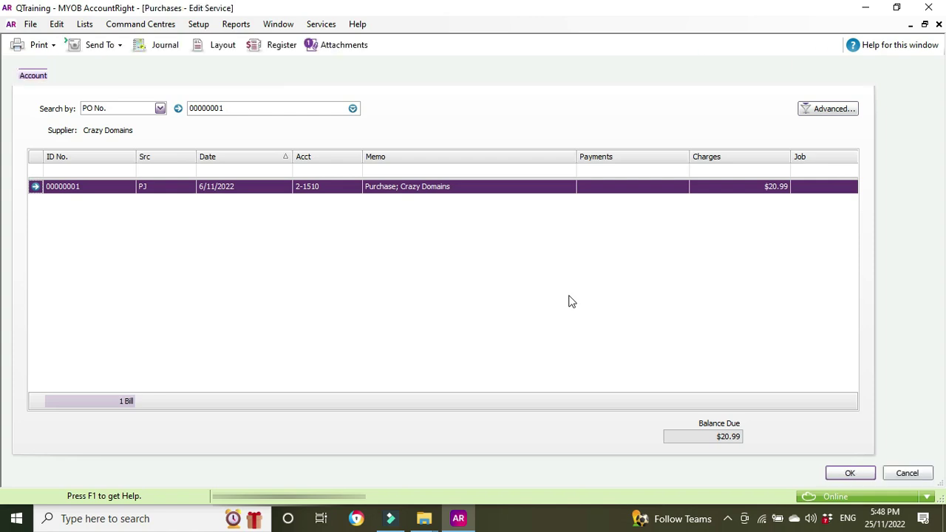
{"action": "key", "text": "Escape"}
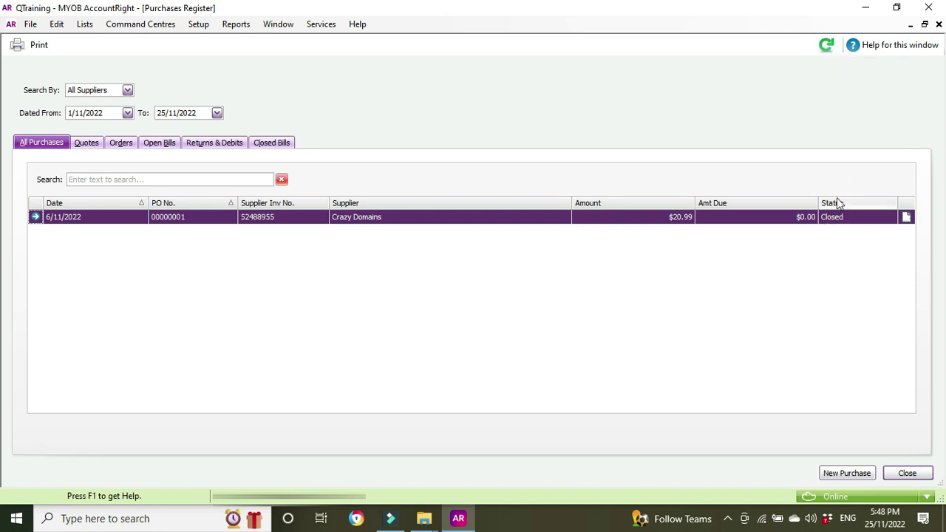
- Refresh the Purchases Register and reopen the Crazy Domains bill showing $20.99 balance due
{"action": "left_click", "coordinate": [827, 46]}
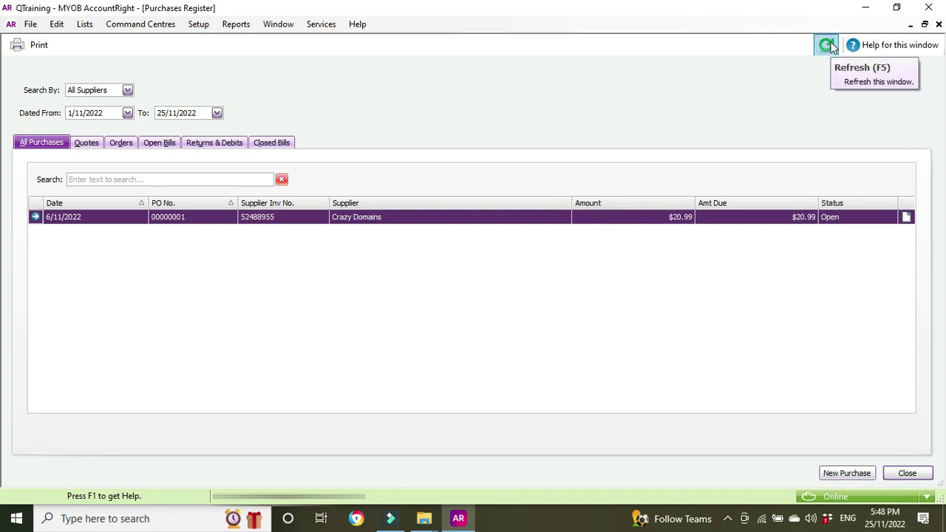
{"action": "left_click", "coordinate": [34, 216]}
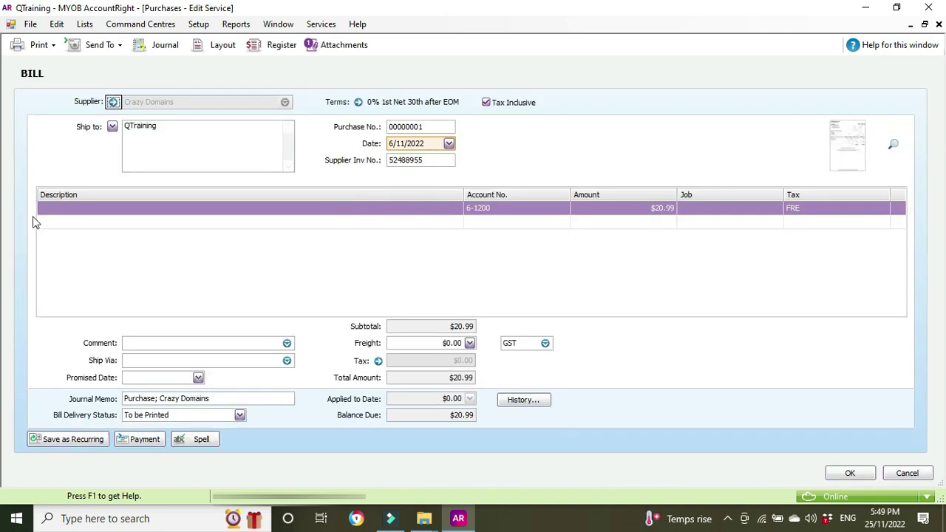